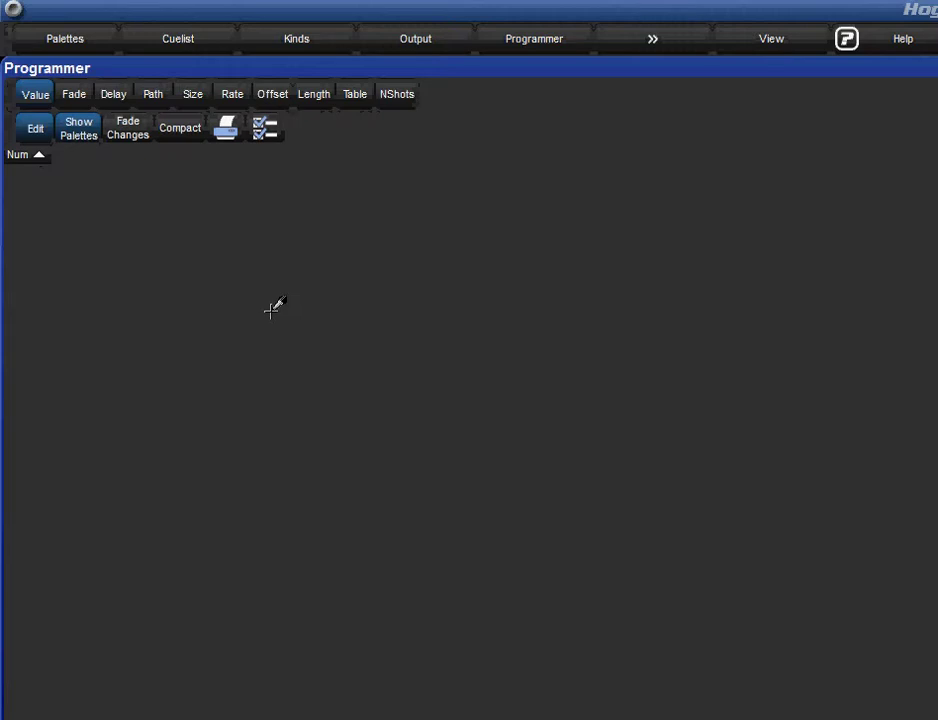
# Step: Select Studio Color 575 fixtures 1 to 10 and bring their intensity to 100%
pyautogui.press('Return')
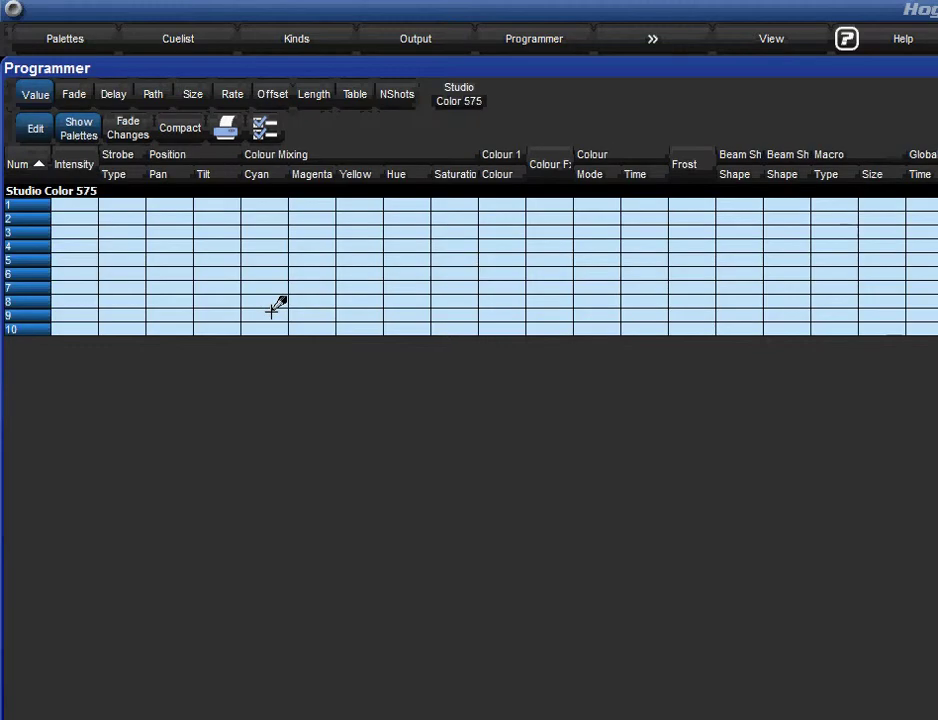
pyautogui.press('Return')
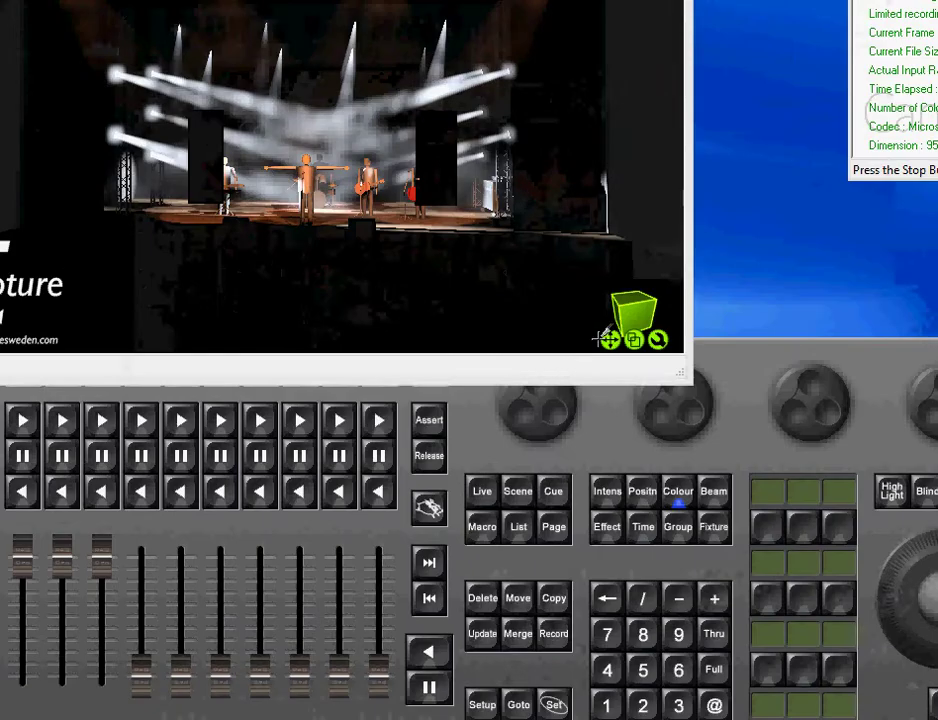
pyautogui.click(618, 352)
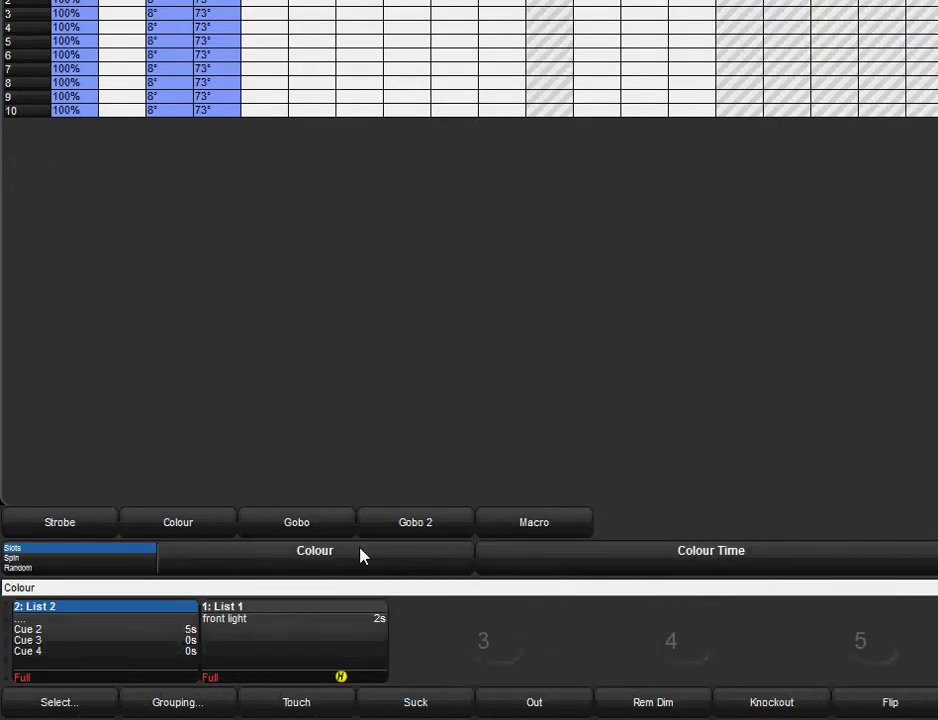
# Step: Dial the selected fixtures' colour wheel to orange -45% and look over its list of colour slots
pyautogui.scroll(-5, 362, 555)
pyautogui.scroll(-3, 364, 555)
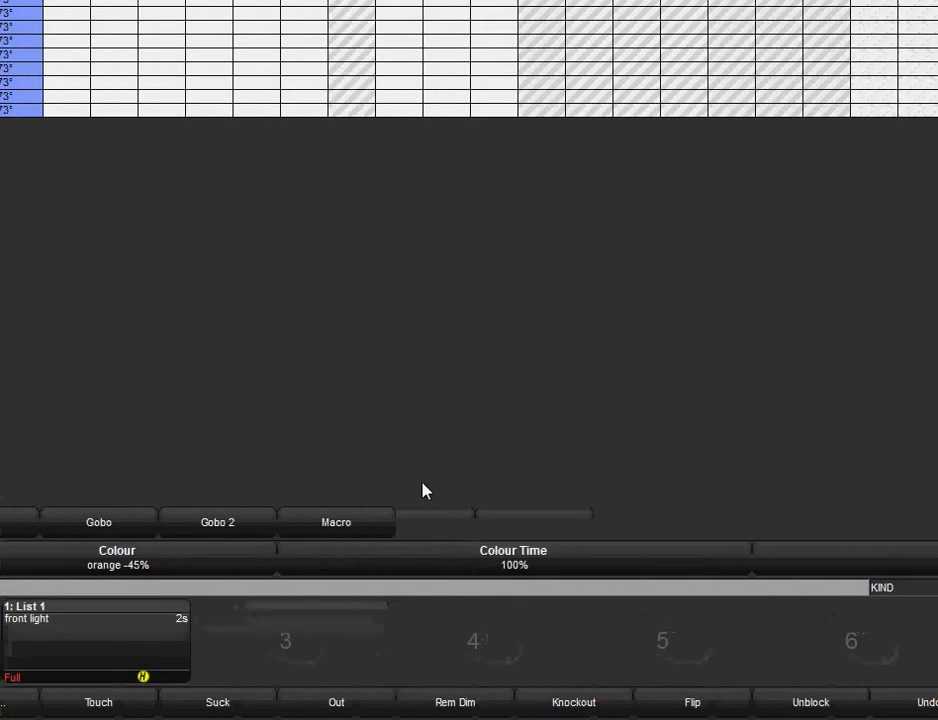
pyautogui.click(203, 518)
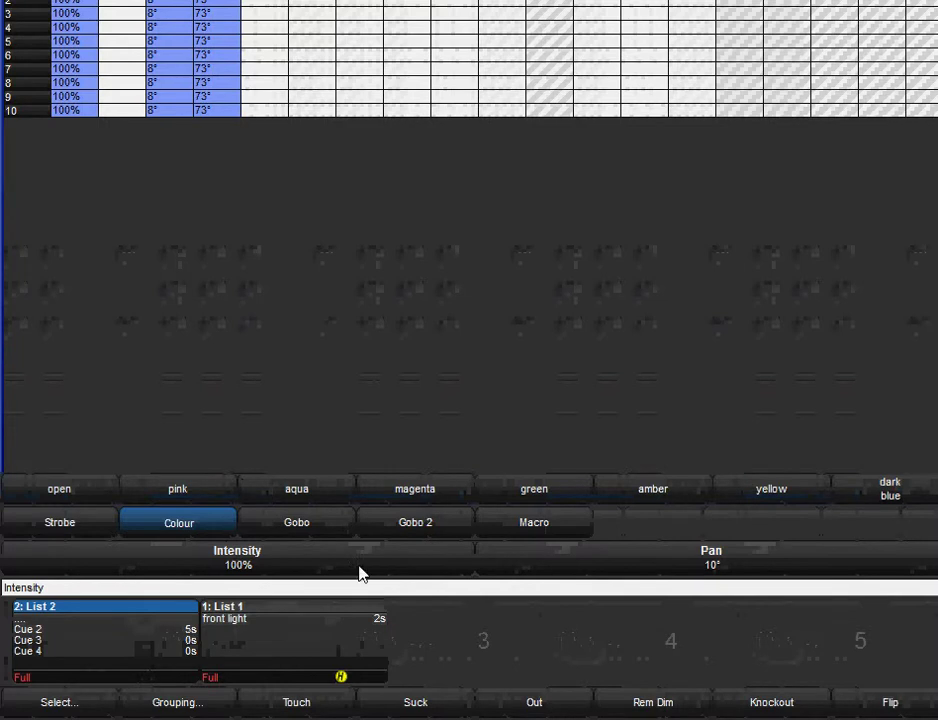
pyautogui.click(192, 537)
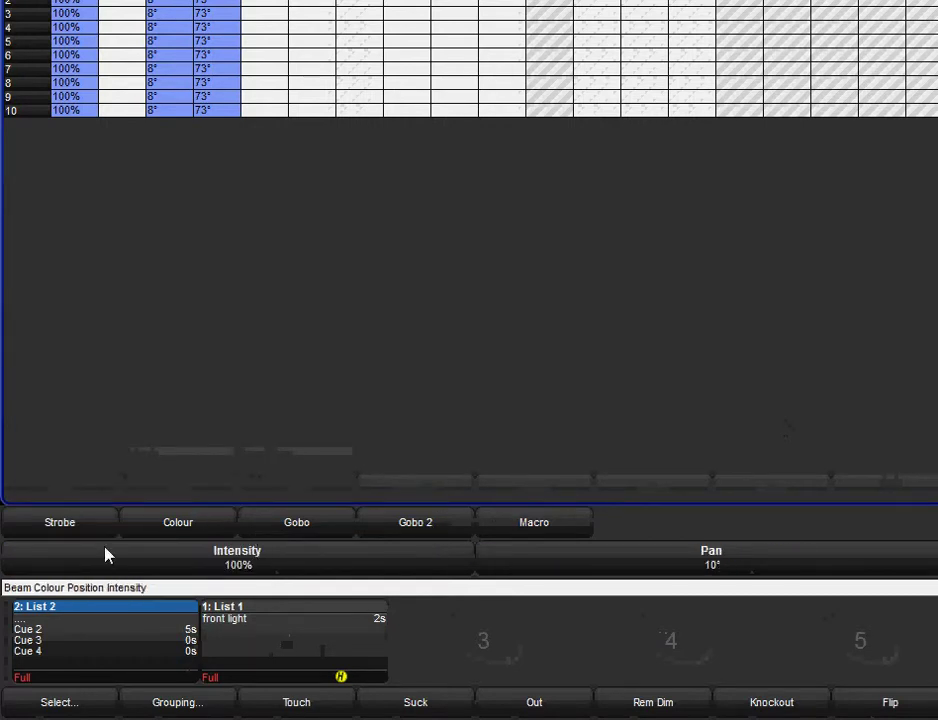
# Step: Go through the strobe, colour, gobo, gobo 2 and macro presets, choosing a slot for both gobo wheels and the colour wheel
pyautogui.click(63, 520)
pyautogui.click(176, 521)
pyautogui.click(289, 519)
pyautogui.click(287, 492)
pyautogui.click(437, 524)
pyautogui.click(508, 492)
pyautogui.click(528, 528)
pyautogui.click(229, 514)
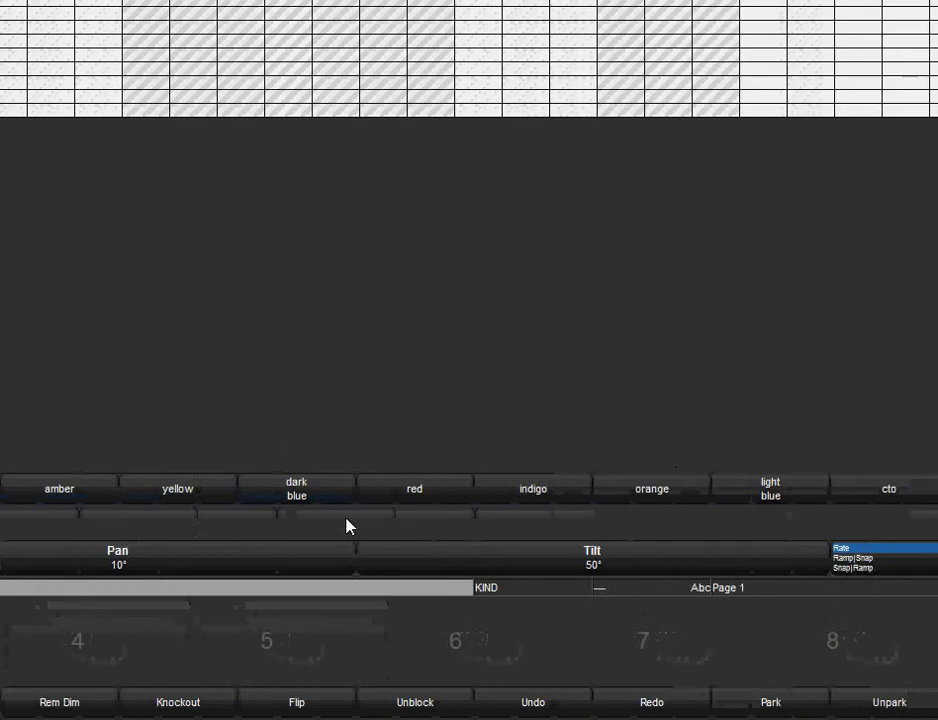
pyautogui.click(200, 497)
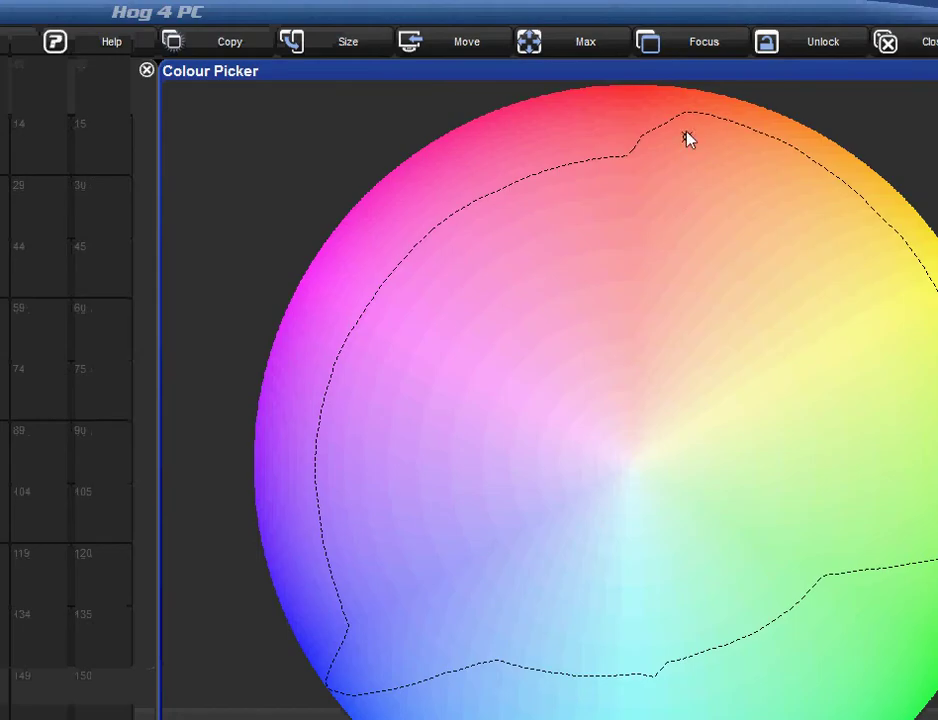
# Step: Sweep the selected fixtures' colour around the colour picker between red-orange and blue, and show the resulting values in the programmer
pyautogui.moveTo(677, 225)
pyautogui.mouseDown()
pyautogui.moveTo(649, 333)
pyautogui.moveTo(655, 444)
pyautogui.moveTo(685, 542)
pyautogui.moveTo(507, 597)
pyautogui.mouseUp()
pyautogui.moveTo(507, 398); pyautogui.dragTo(313, 491)
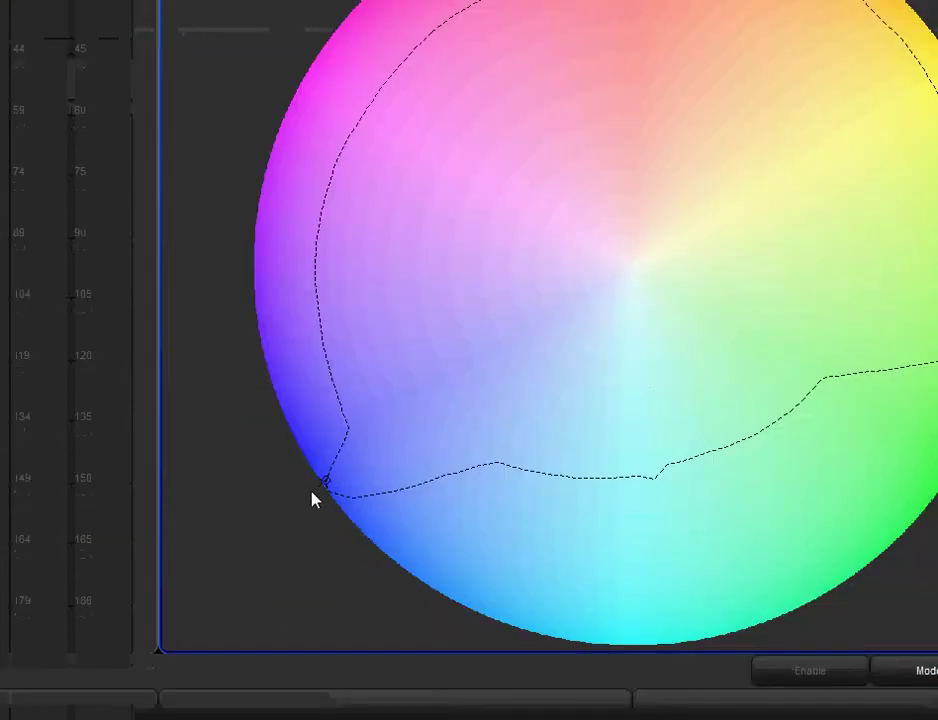
pyautogui.moveTo(651, 203)
pyautogui.mouseDown()
pyautogui.moveTo(743, 174)
pyautogui.moveTo(814, 100)
pyautogui.moveTo(794, 0)
pyautogui.moveTo(698, 0)
pyautogui.mouseUp()
pyautogui.moveTo(505, 175)
pyautogui.mouseDown()
pyautogui.moveTo(496, 128)
pyautogui.moveTo(348, 532)
pyautogui.moveTo(172, 485)
pyautogui.mouseUp()
pyautogui.moveTo(370, 487)
pyautogui.mouseDown()
pyautogui.moveTo(346, 417)
pyautogui.moveTo(302, 544)
pyautogui.moveTo(310, 509)
pyautogui.moveTo(420, 437)
pyautogui.moveTo(674, 316)
pyautogui.moveTo(530, 310)
pyautogui.moveTo(634, 310)
pyautogui.moveTo(566, 354)
pyautogui.moveTo(563, 344)
pyautogui.moveTo(481, 316)
pyautogui.moveTo(292, 266)
pyautogui.moveTo(279, 247)
pyautogui.mouseUp()
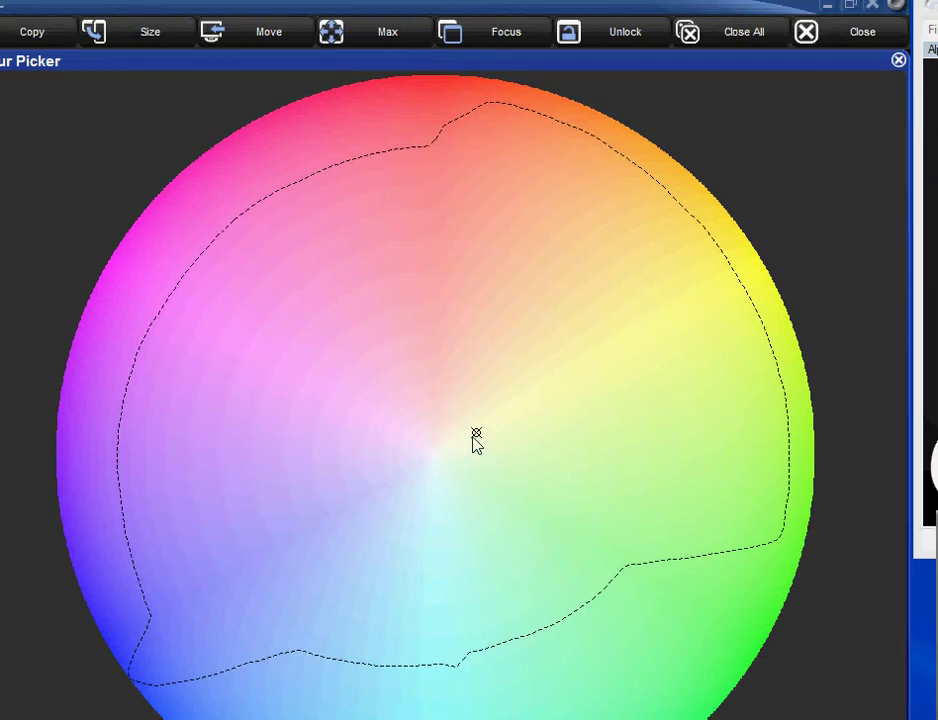
pyautogui.moveTo(477, 440)
pyautogui.mouseDown()
pyautogui.moveTo(220, 553)
pyautogui.moveTo(174, 673)
pyautogui.mouseUp()
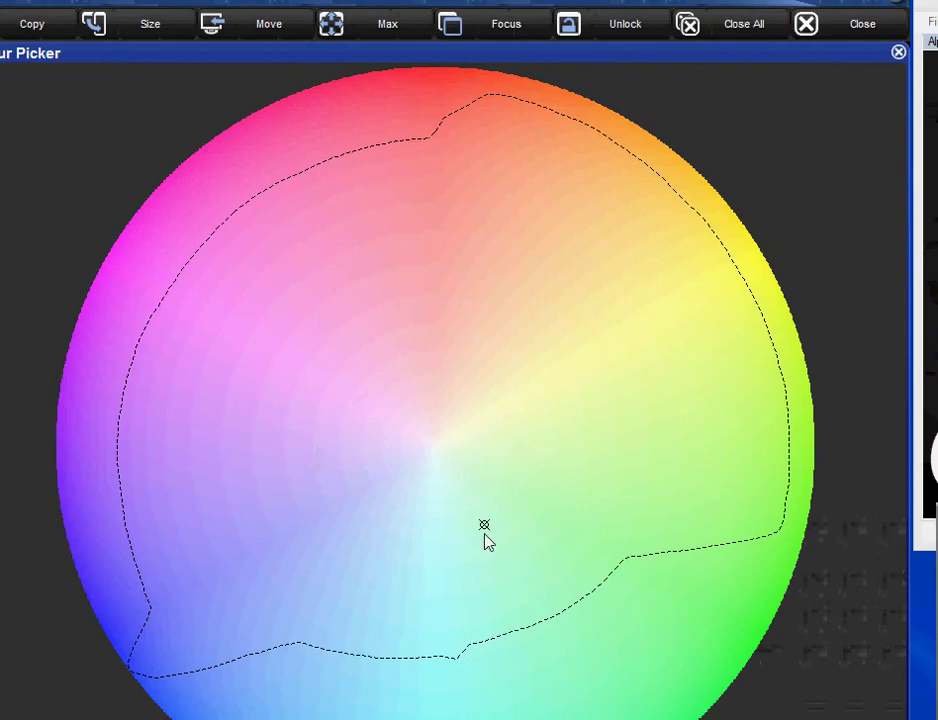
pyautogui.moveTo(487, 540)
pyautogui.mouseDown()
pyautogui.moveTo(612, 328)
pyautogui.moveTo(598, 150)
pyautogui.moveTo(515, 325)
pyautogui.moveTo(182, 719)
pyautogui.mouseUp()
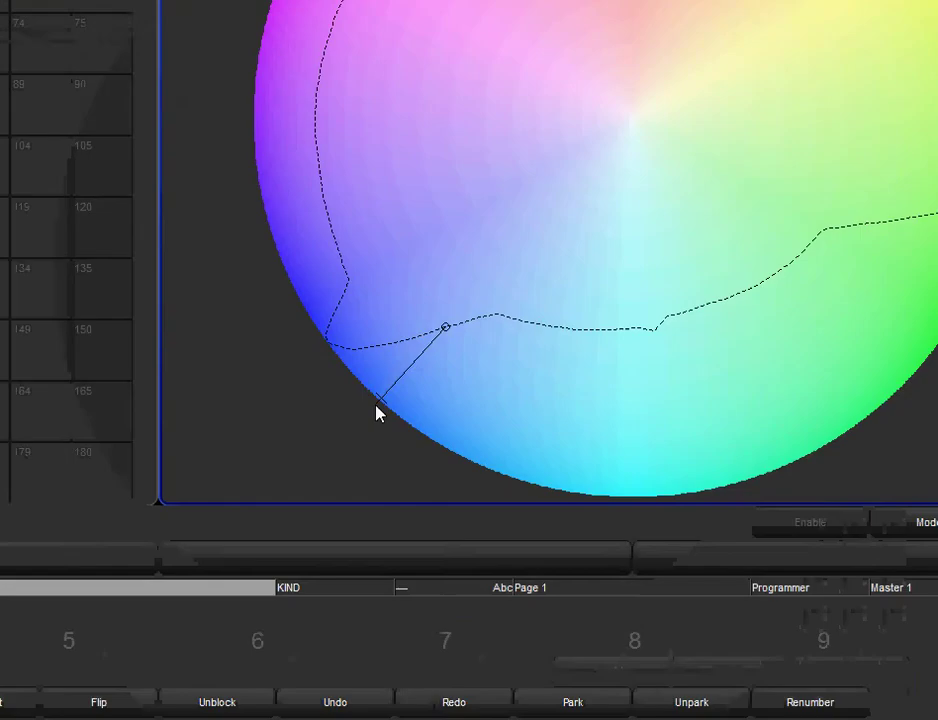
pyautogui.moveTo(378, 412)
pyautogui.mouseDown()
pyautogui.moveTo(320, 366)
pyautogui.moveTo(408, 224)
pyautogui.moveTo(689, 155)
pyautogui.moveTo(652, 0)
pyautogui.mouseUp()
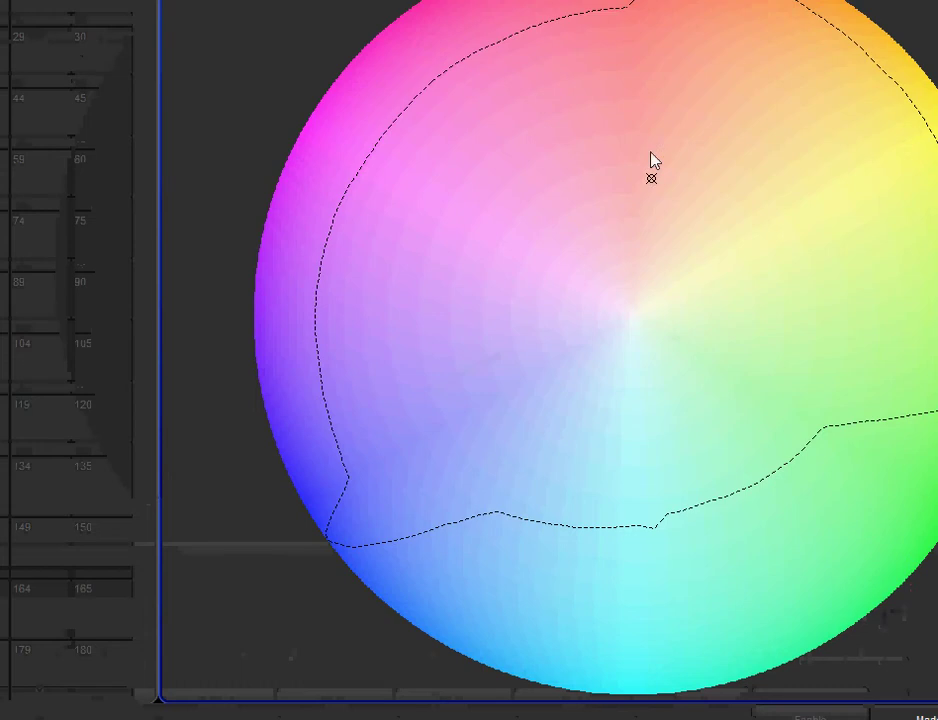
pyautogui.moveTo(652, 160)
pyautogui.mouseDown()
pyautogui.moveTo(699, 0)
pyautogui.moveTo(707, 0)
pyautogui.mouseUp()
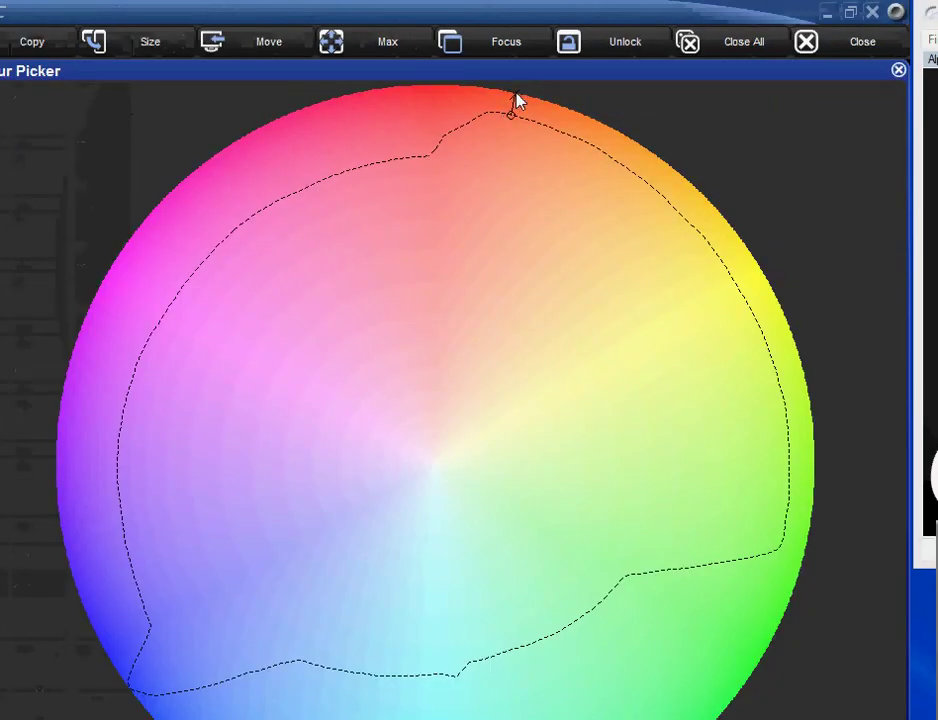
pyautogui.moveTo(516, 98); pyautogui.dragTo(352, 442)
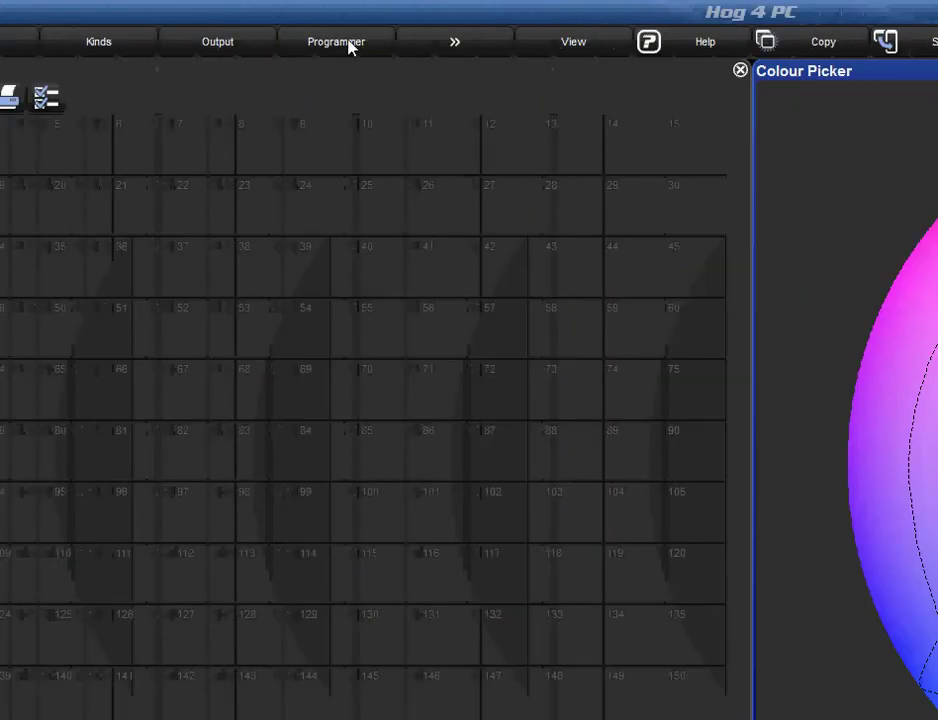
pyautogui.click(350, 42)
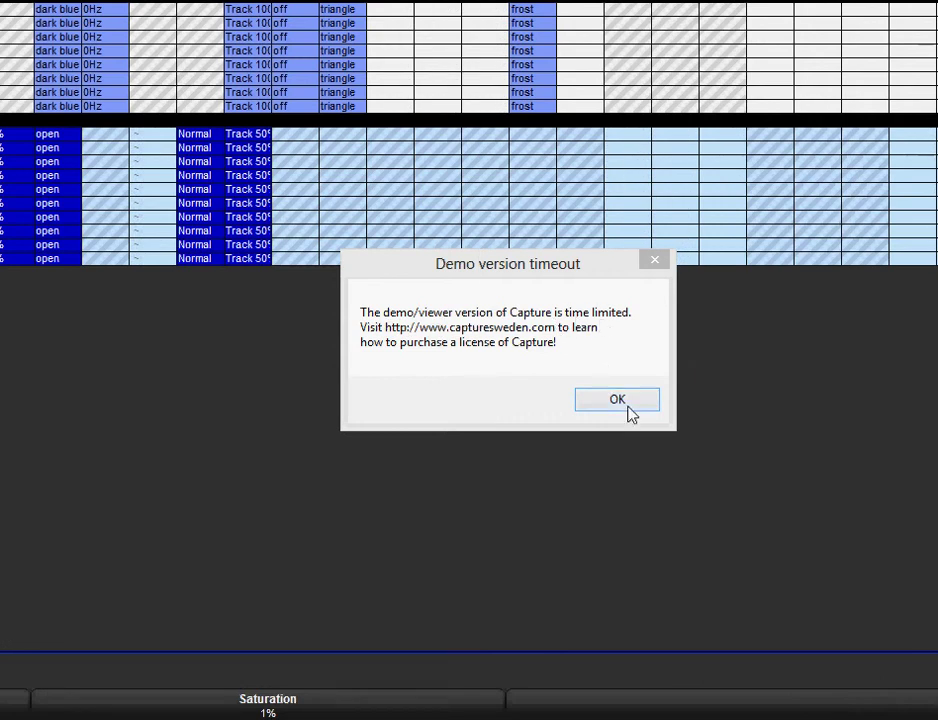
# Step: Dismiss the demo timeout and reopen the Club project in Capture, updating its fixtures and ignoring the software upgrade
pyautogui.click(617, 399)
pyautogui.click(572, 40)
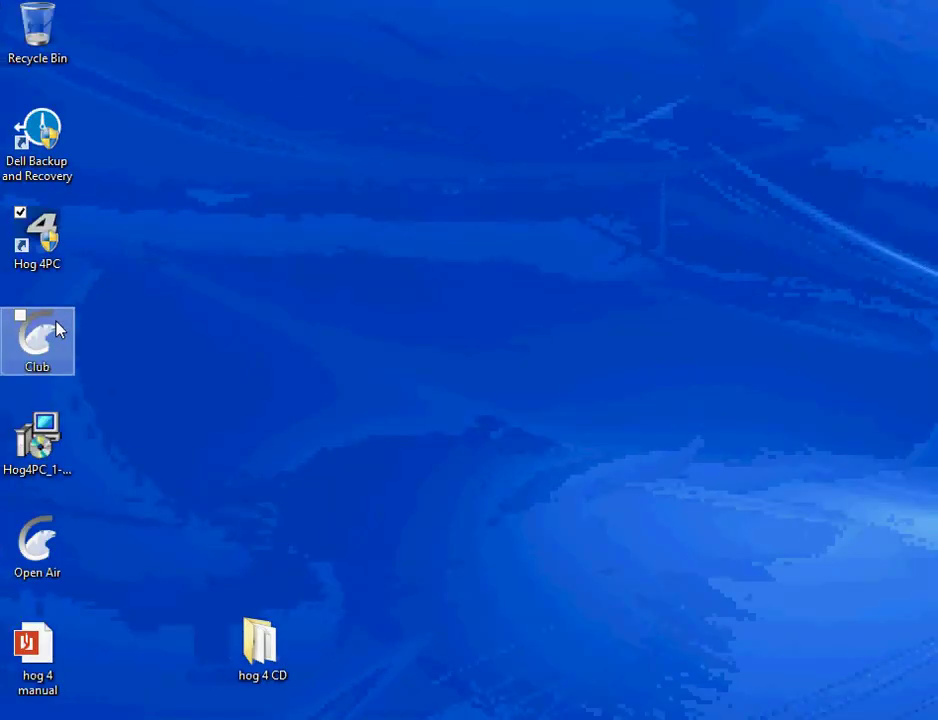
pyautogui.click(56, 321)
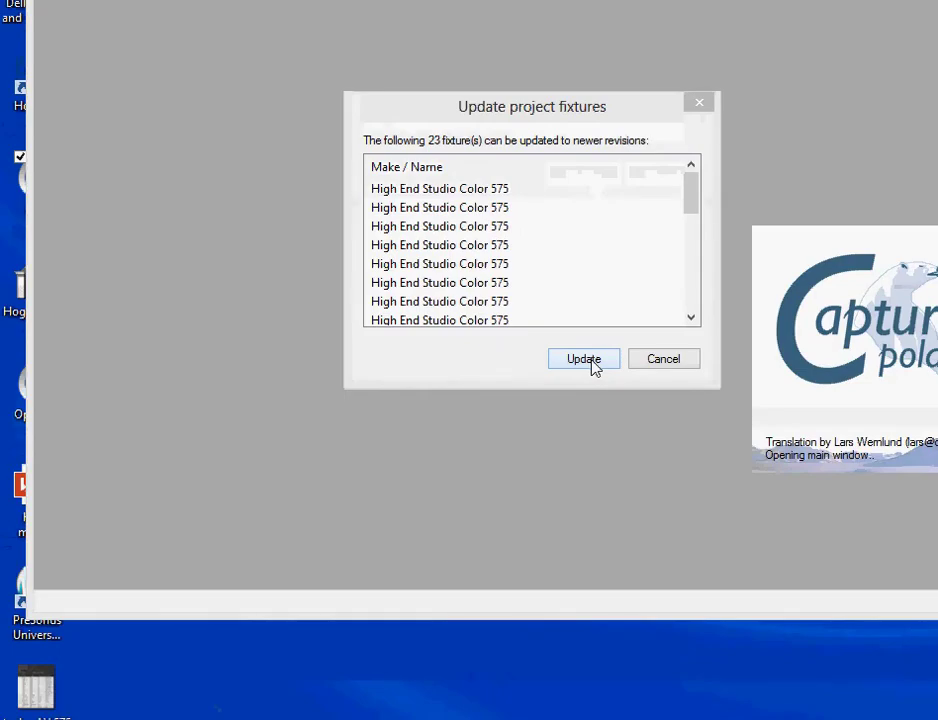
pyautogui.click(584, 359)
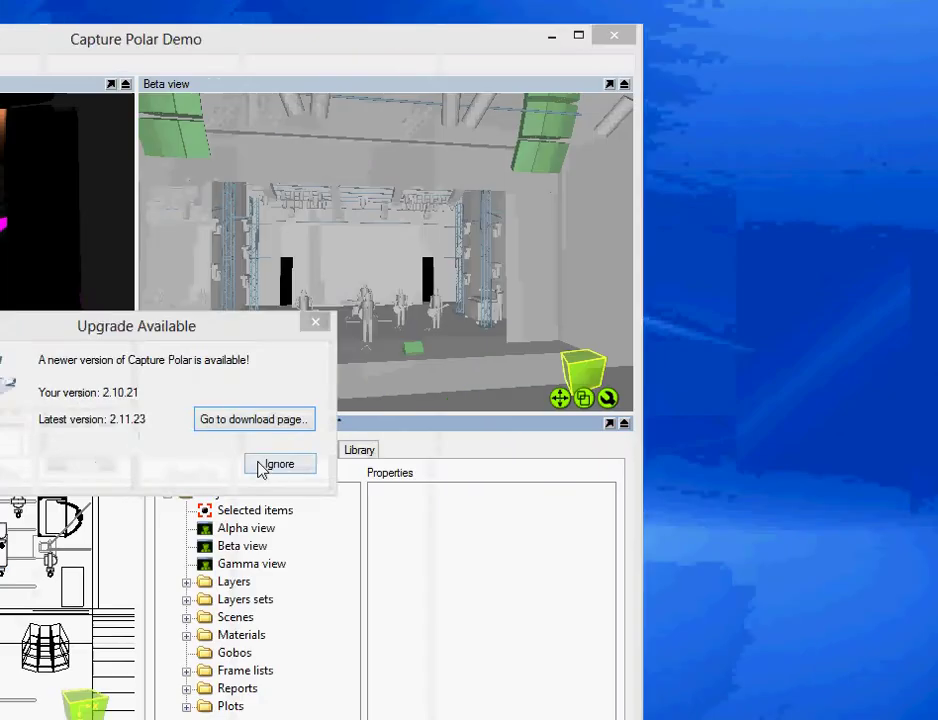
pyautogui.click(260, 466)
# Step: Show the Capture project's universes and detach the Alpha view into its own window beside the lighting console
pyautogui.click(272, 452)
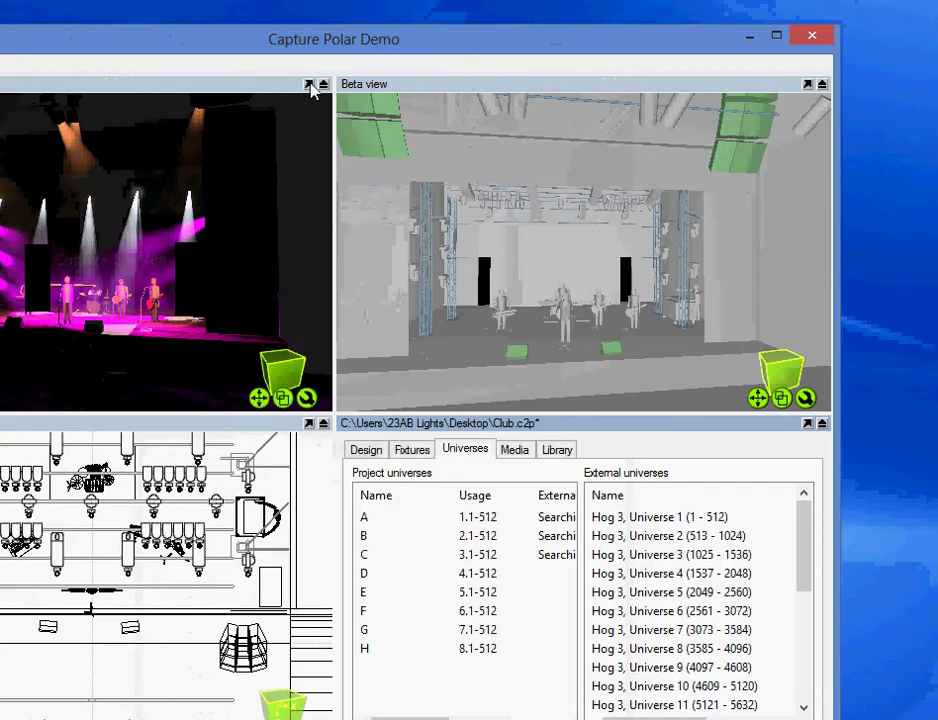
pyautogui.click(110, 84)
pyautogui.moveTo(630, 424); pyautogui.dragTo(372, 277)
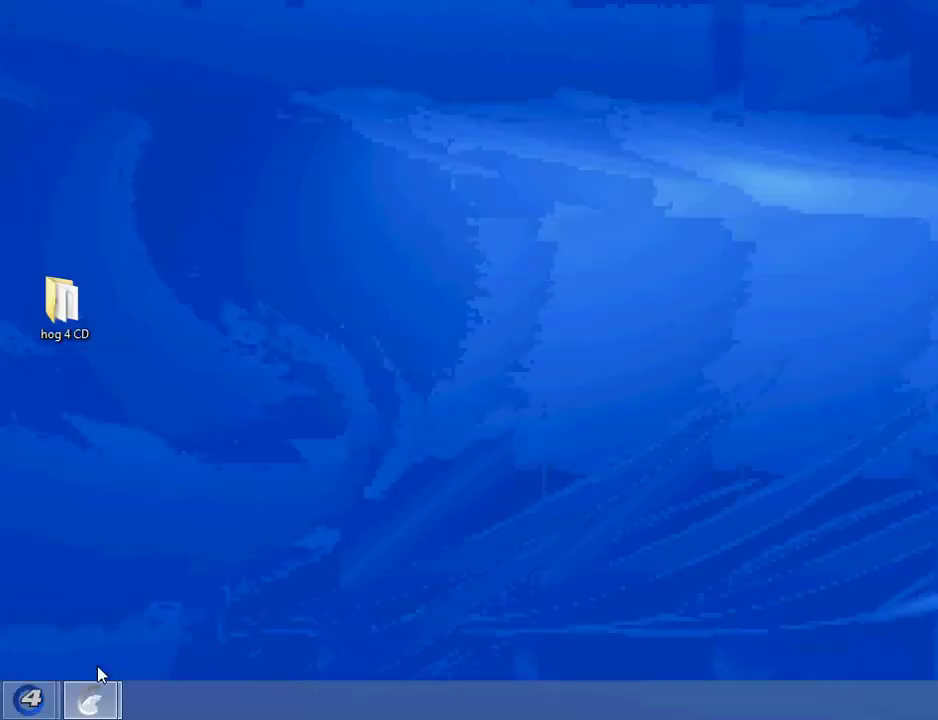
pyautogui.moveTo(209, 666)
pyautogui.click(195, 632)
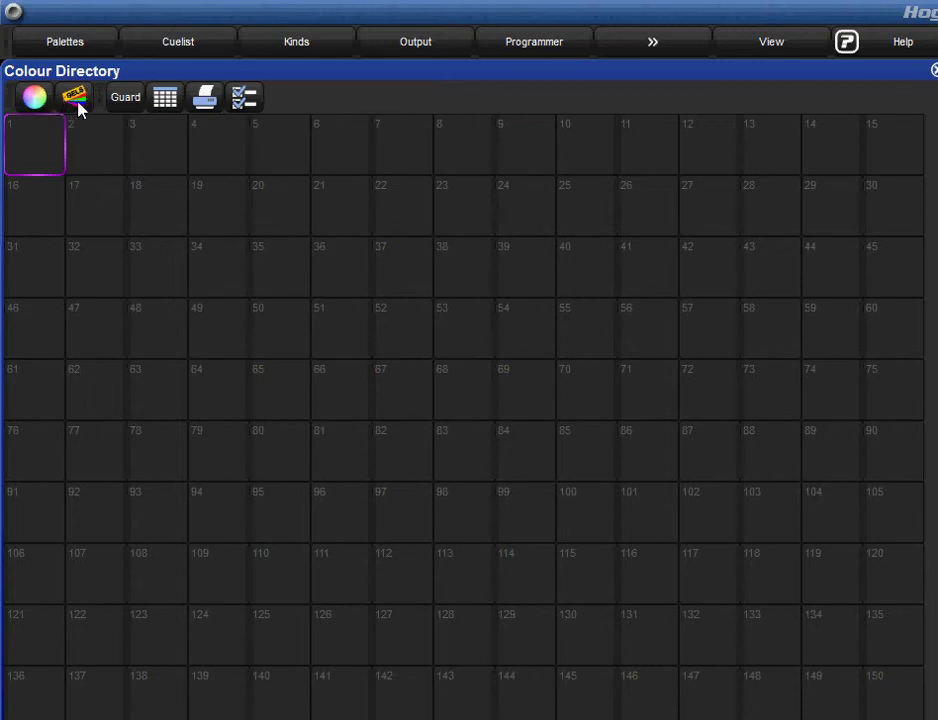
# Step: Open the gel picker and look through the Lee, Rosco E-Colour, Rosco Supergel and GamColor gel ranges
pyautogui.click(76, 97)
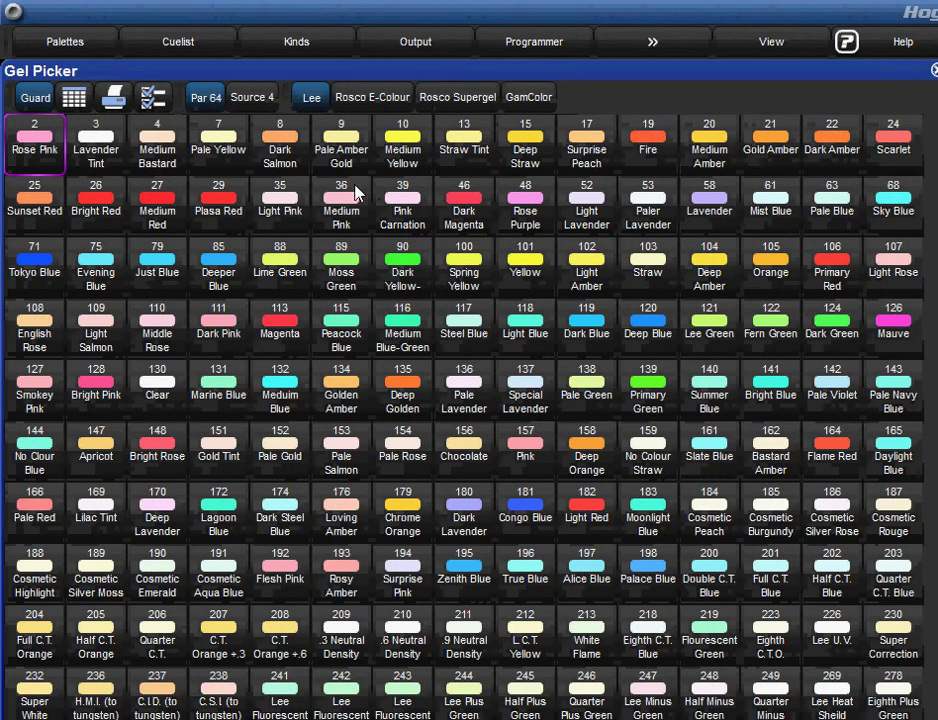
pyautogui.scroll(-2, 565, 365)
pyautogui.scroll(2, 372, 442)
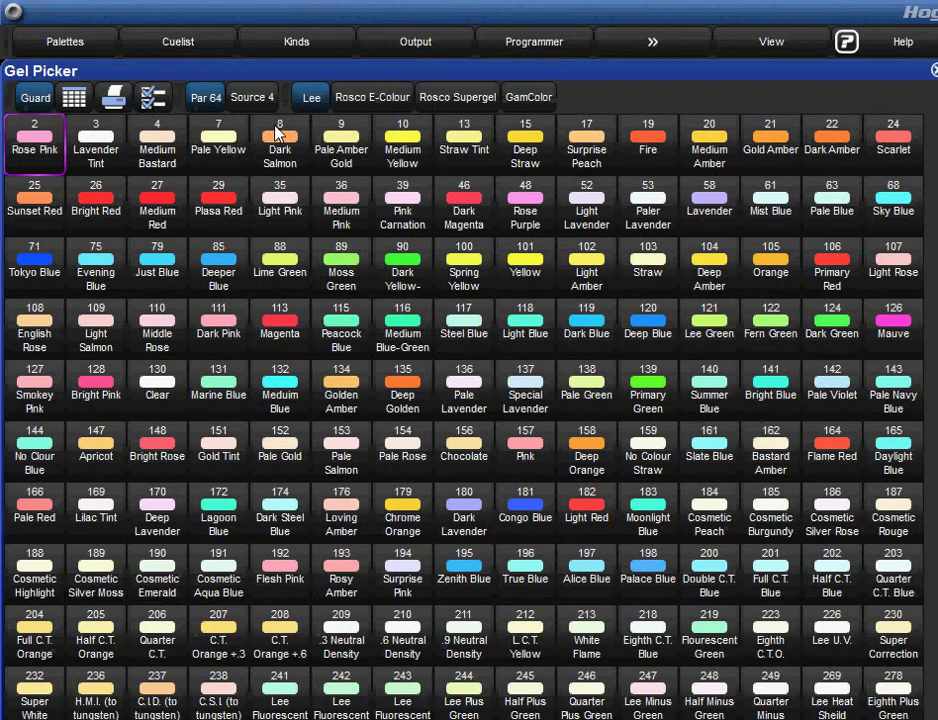
pyautogui.click(372, 97)
pyautogui.click(457, 97)
pyautogui.click(518, 98)
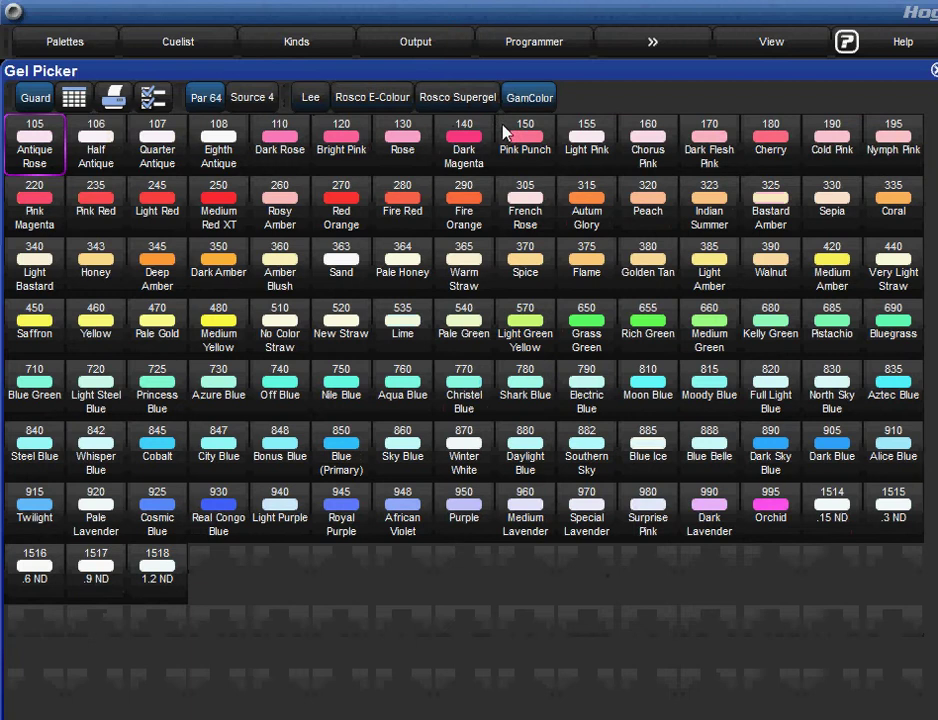
pyautogui.click(457, 98)
pyautogui.click(311, 97)
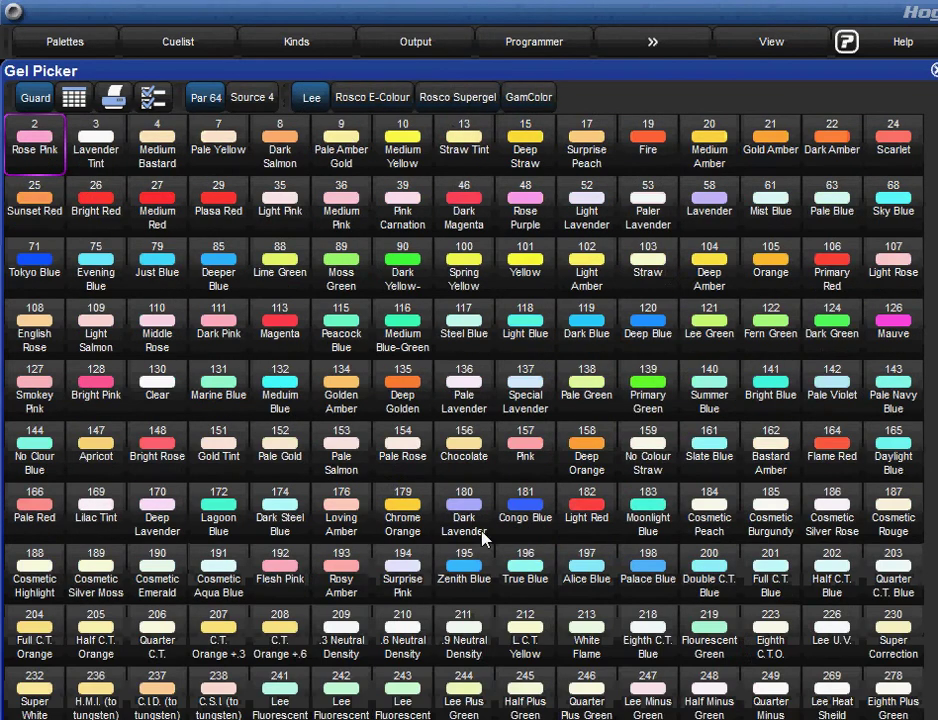
pyautogui.scroll(-3, 483, 538)
pyautogui.click(367, 98)
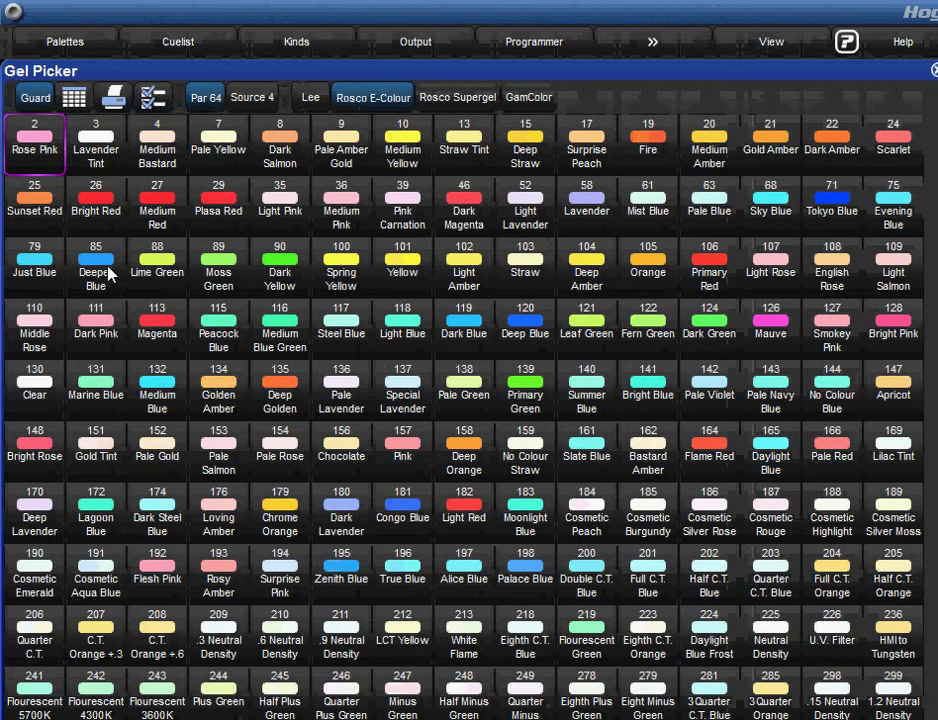
# Step: Try the Rosco E-Colour Deeper Blue gel on the selected fixtures and apply the Scarlet gel (24)
pyautogui.click(110, 273)
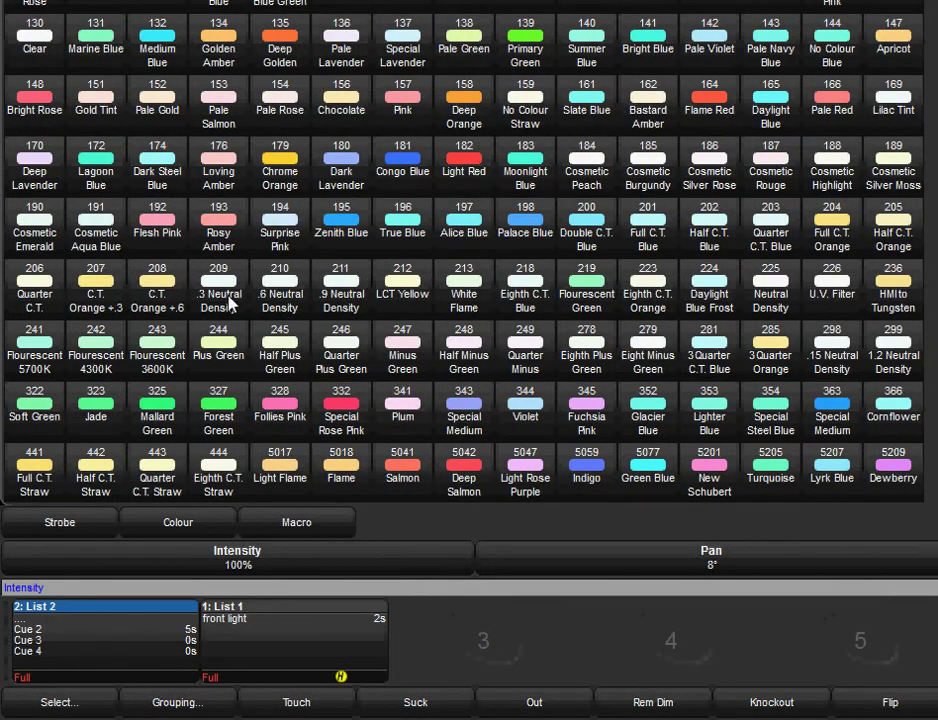
pyautogui.click(178, 282)
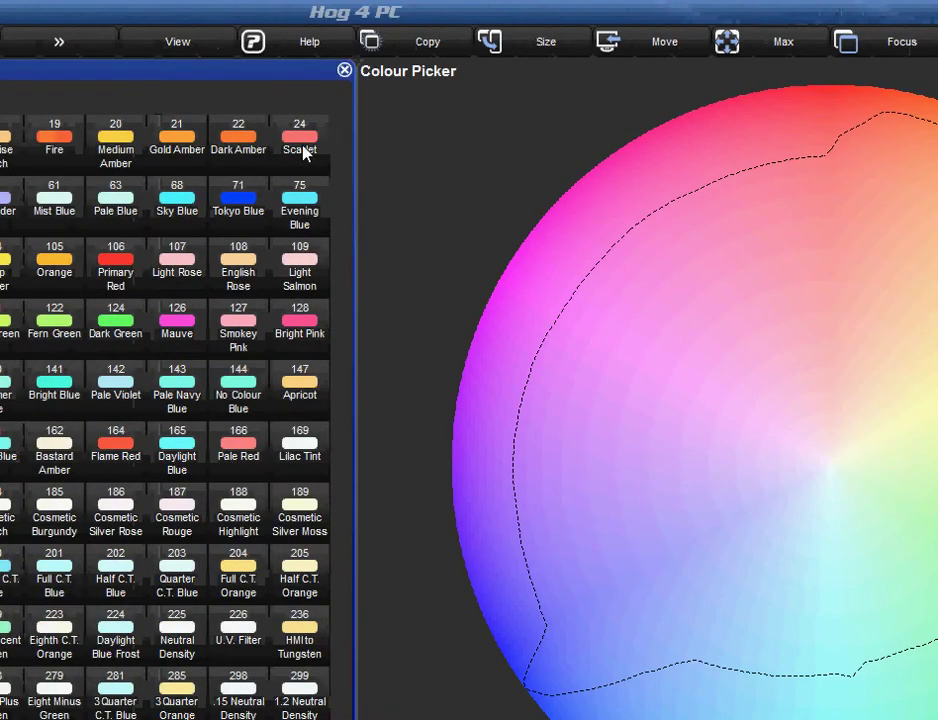
pyautogui.click(303, 148)
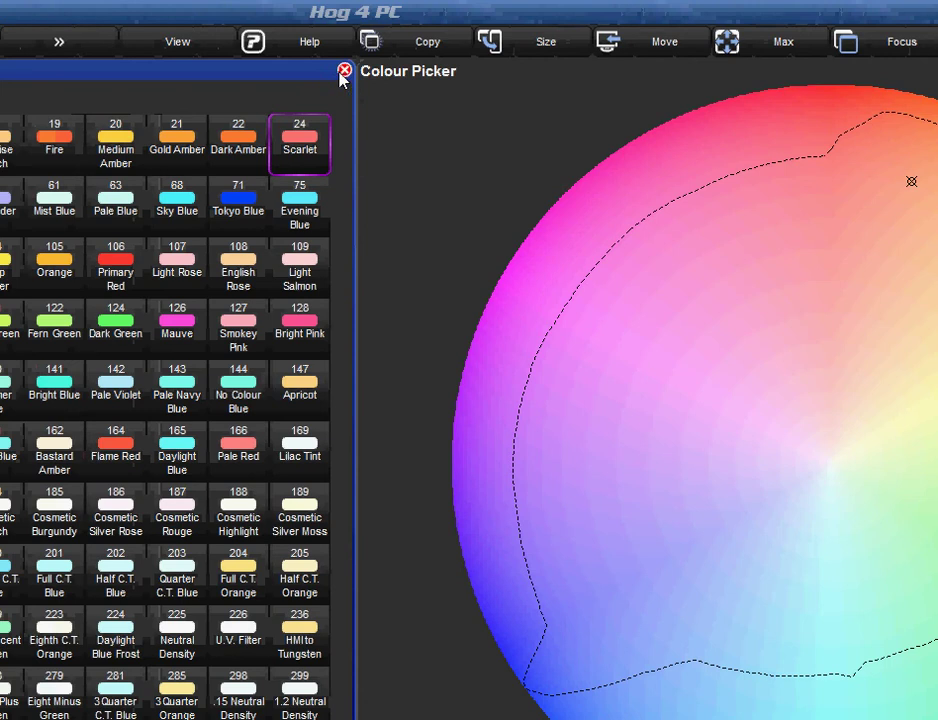
# Step: Close the gel picker and the colour picker to return to the programmer values
pyautogui.click(343, 71)
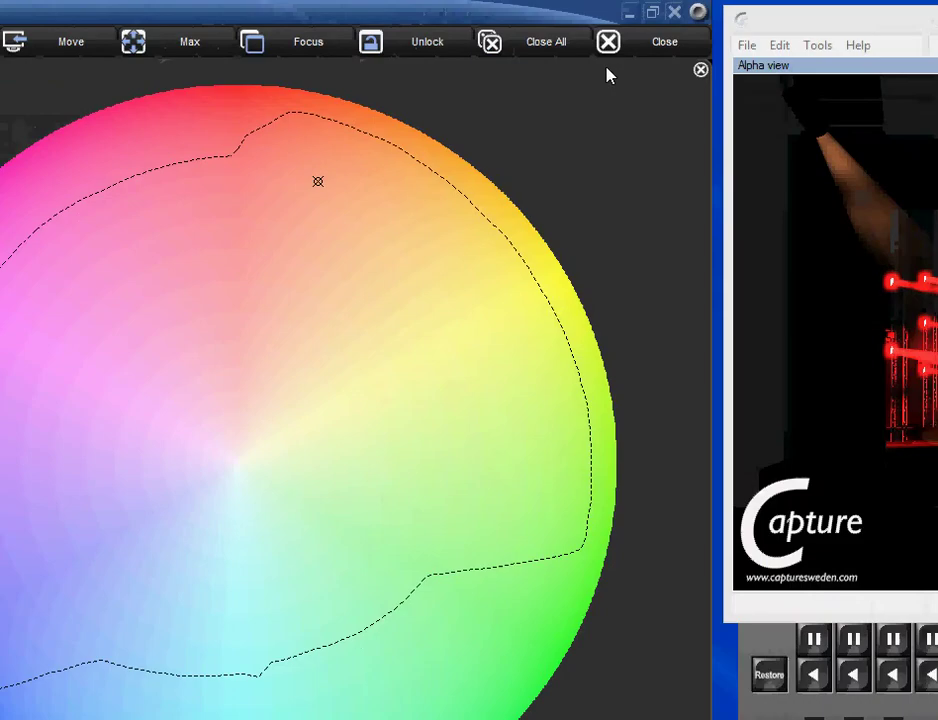
pyautogui.click(702, 69)
pyautogui.click(147, 70)
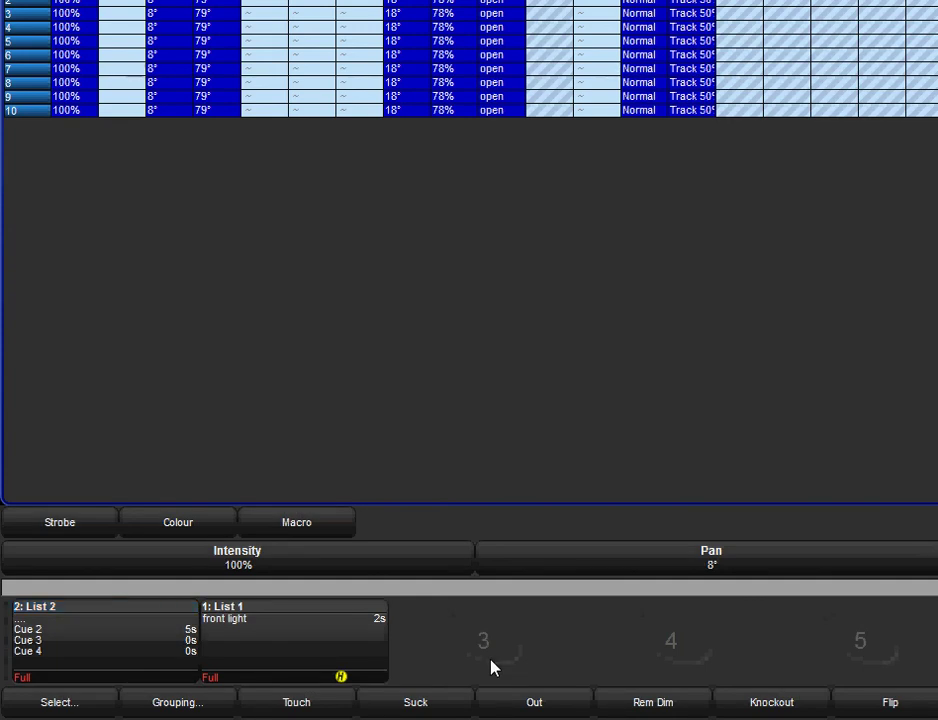
# Step: Record the scarlet look to master 3 and clear the programmer
pyautogui.press('r')
pyautogui.click(491, 668)
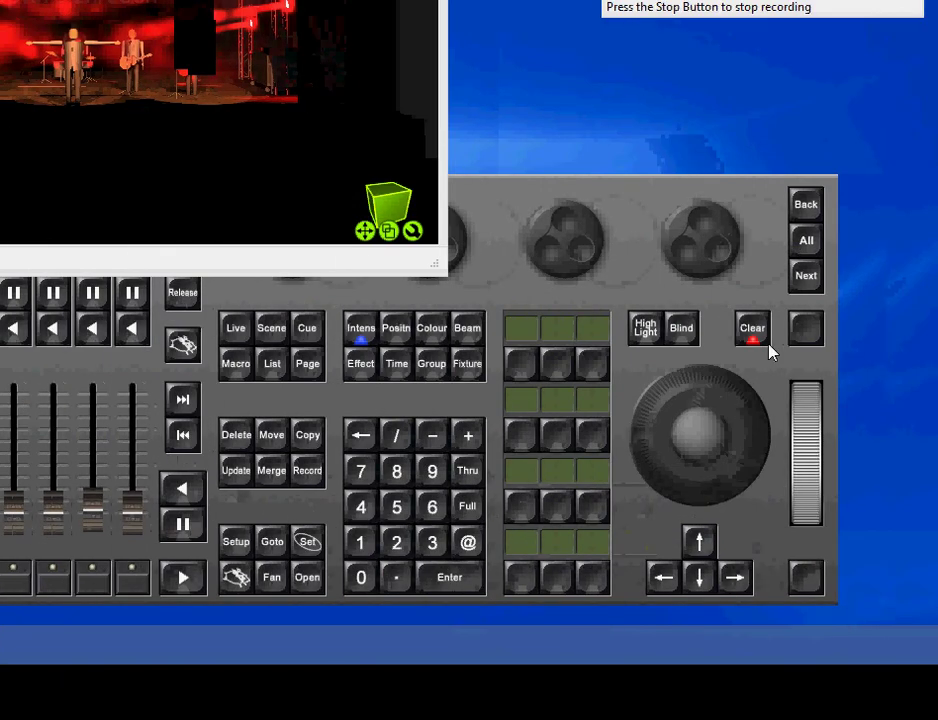
pyautogui.click(766, 342)
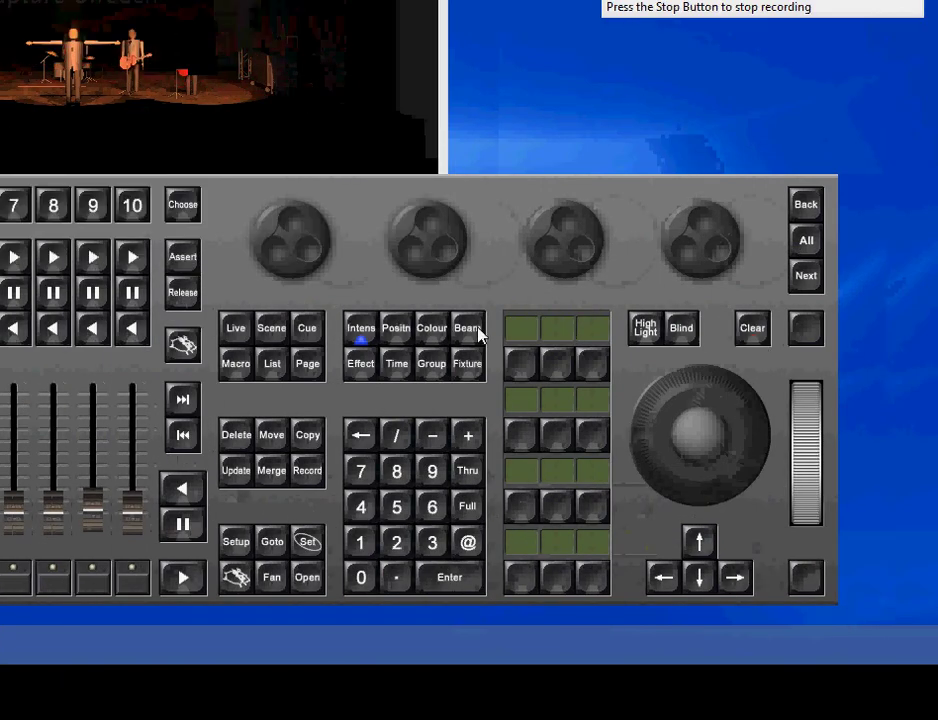